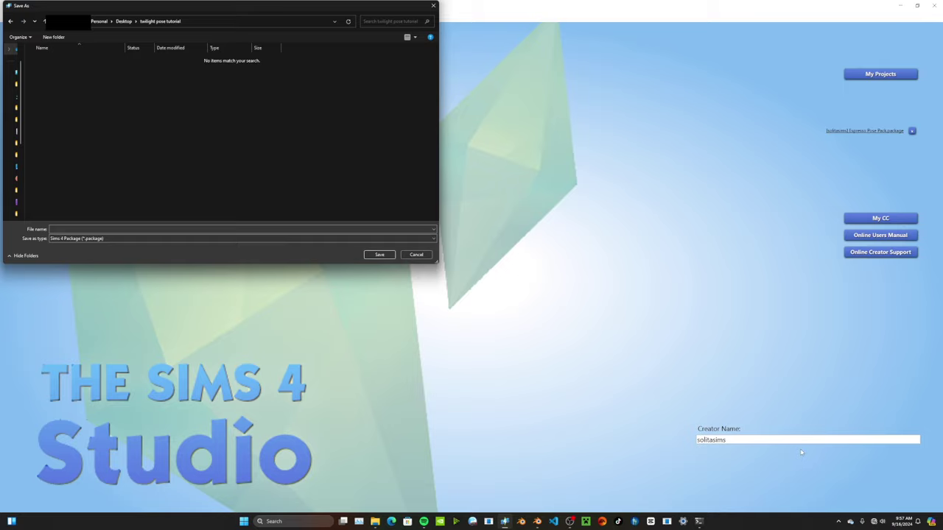
Save the new package as '[solitasims] Twilight Pose' in the tutorial folder
{"action": "type", "text": "[solitasims] Twilight Pose"}
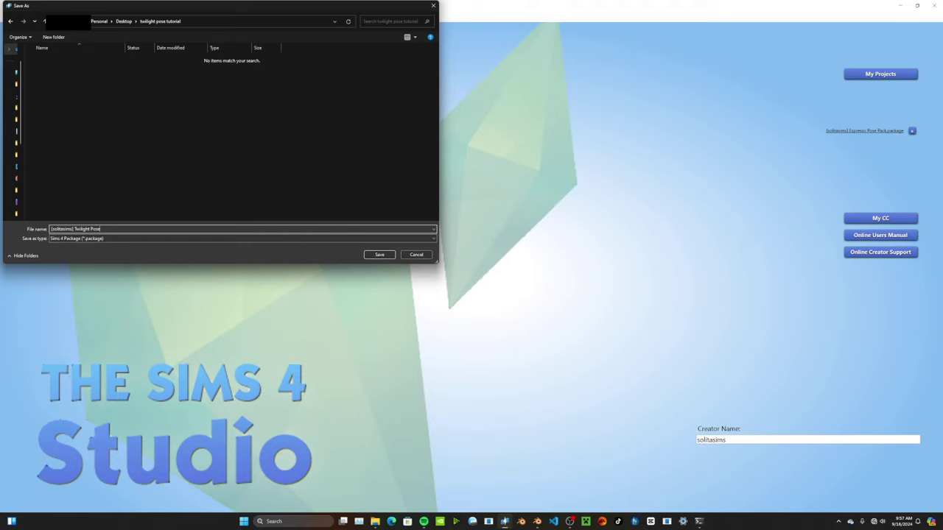
{"action": "key", "text": "Return"}
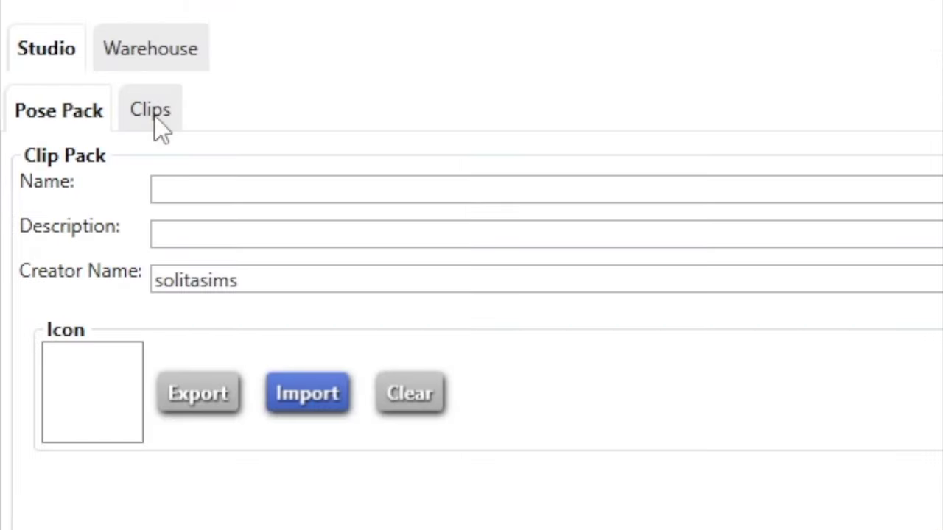
Export clip 1's blank Adult Female rig as the Blender file 'Adult Female Rig'
{"action": "left_click", "coordinate": [154, 117]}
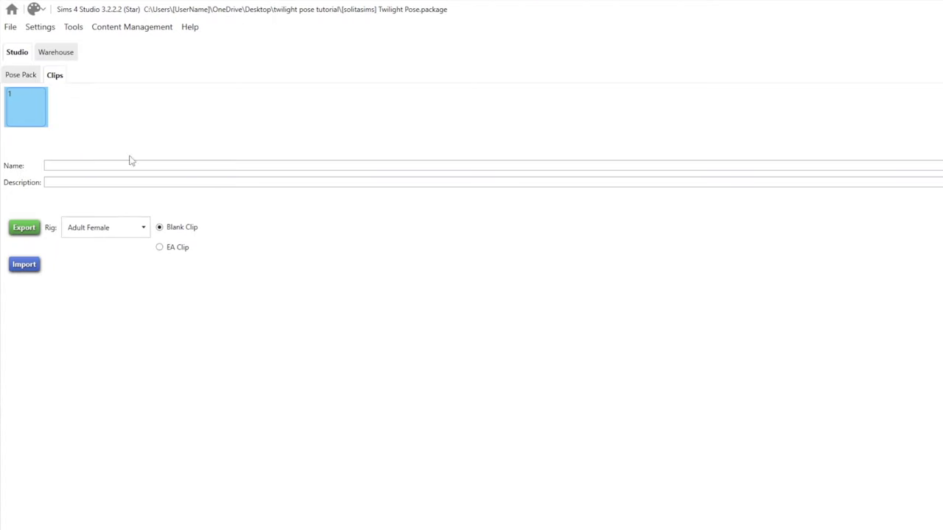
{"action": "left_click", "coordinate": [17, 236]}
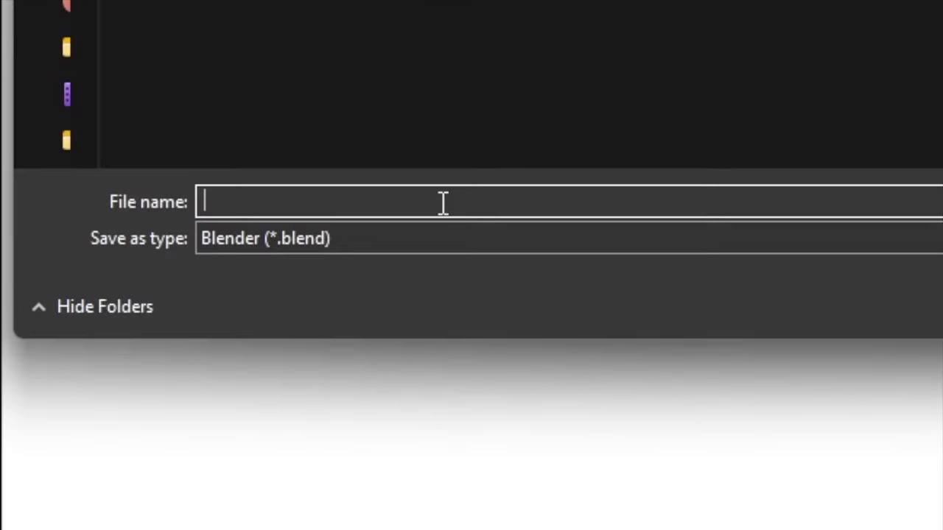
{"action": "type", "text": "Adult F"}
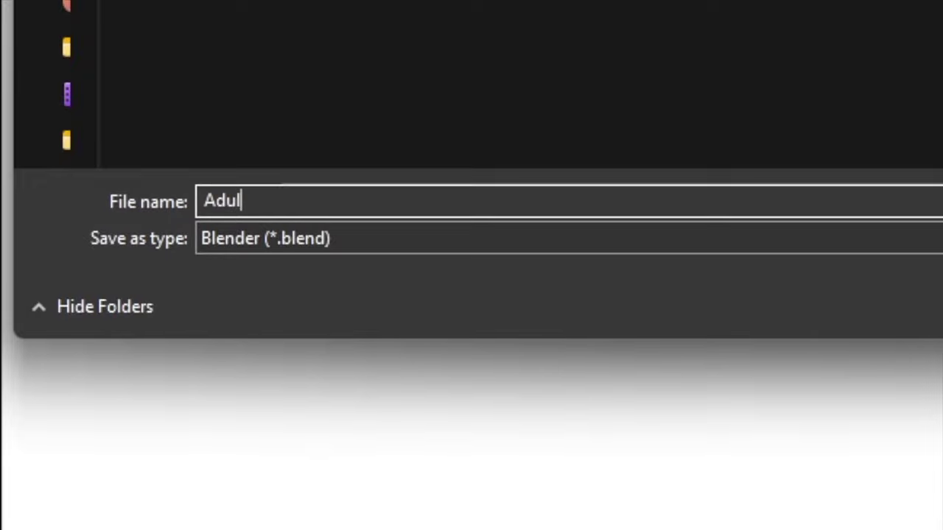
{"action": "type", "text": "emale"}
{"action": "key", "text": "Return"}
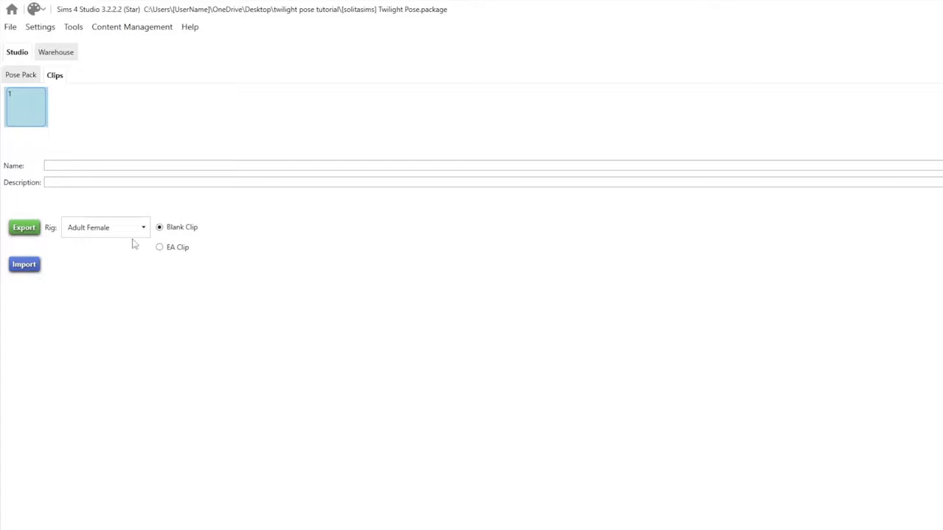
Switch the clip's rig to Adult Male and begin exporting it as 'Adult Male Rig'
{"action": "left_click", "coordinate": [142, 230]}
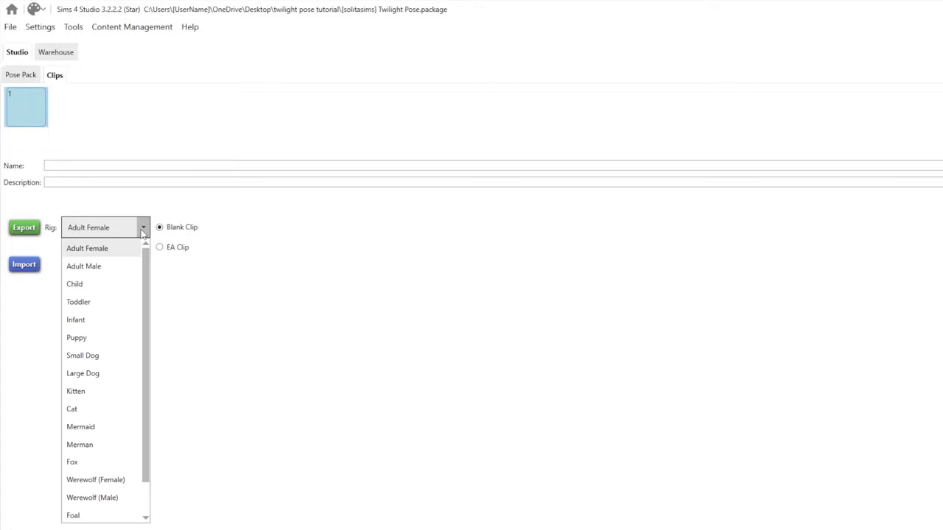
{"action": "left_click", "coordinate": [109, 267]}
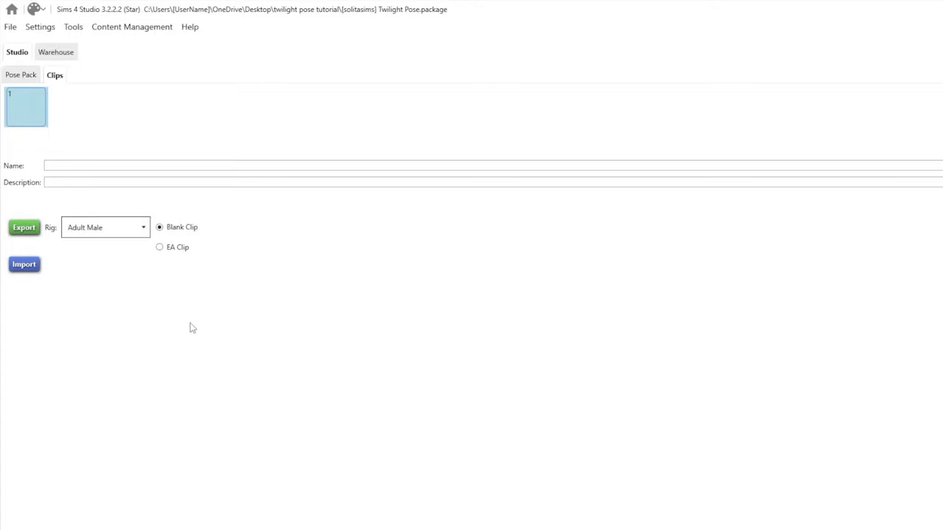
{"action": "left_click", "coordinate": [19, 231]}
{"action": "type", "text": "Adult"}
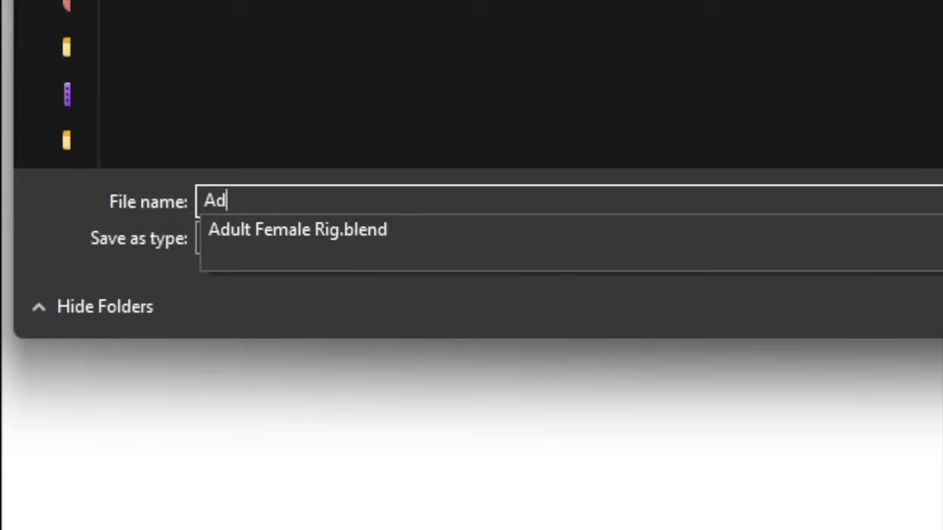
{"action": "type", "text": " Male"}
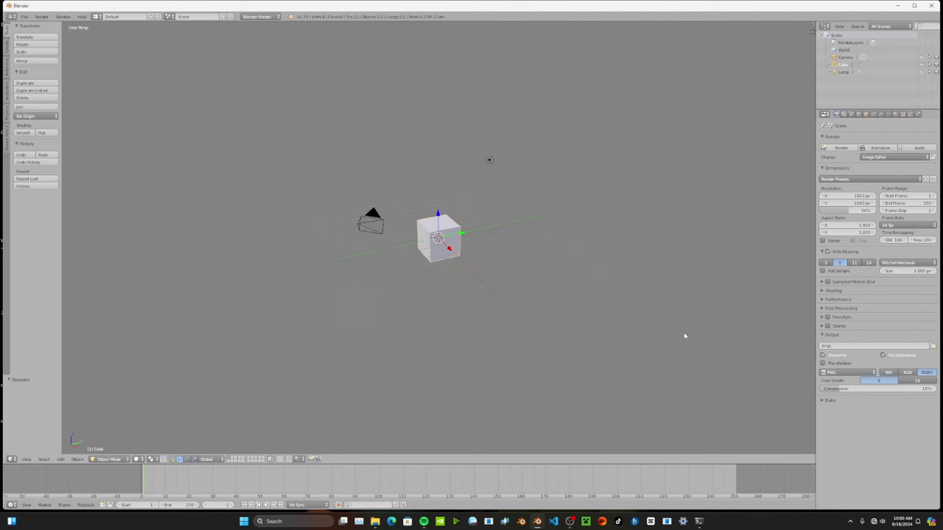
Open Adult Female Rig.blend from the twilight pose tutorial folder in Blender
{"action": "middle_click_drag", "start_coordinate": [683, 332], "coordinate": [503, 268]}
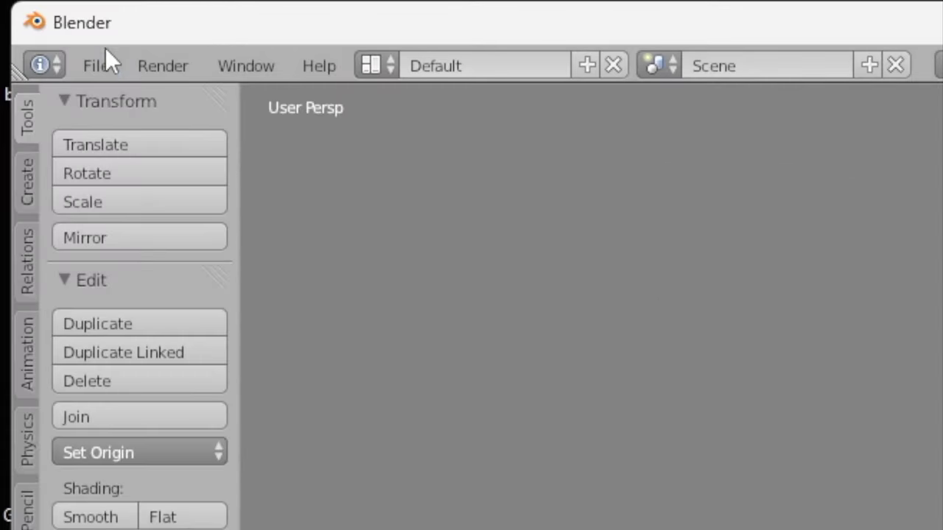
{"action": "left_click", "coordinate": [104, 50]}
{"action": "left_click", "coordinate": [117, 122]}
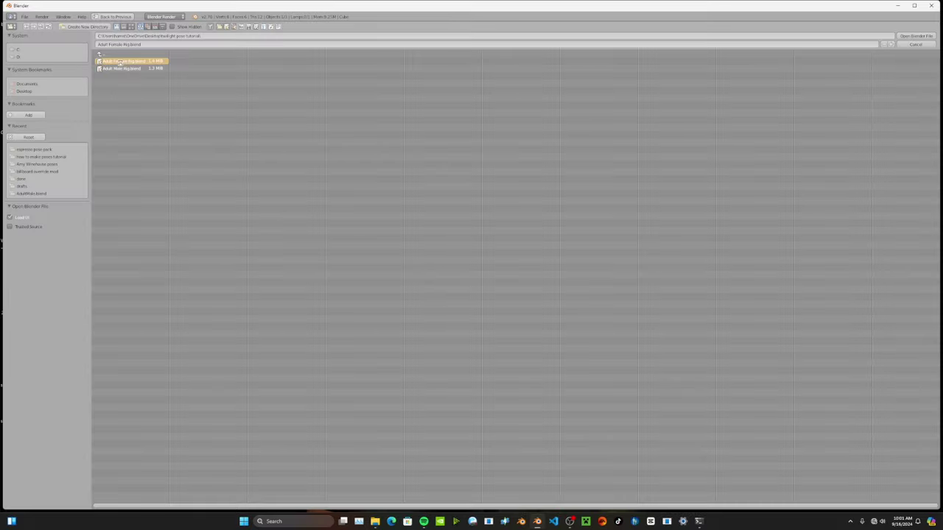
{"action": "double_click", "coordinate": [184, 175]}
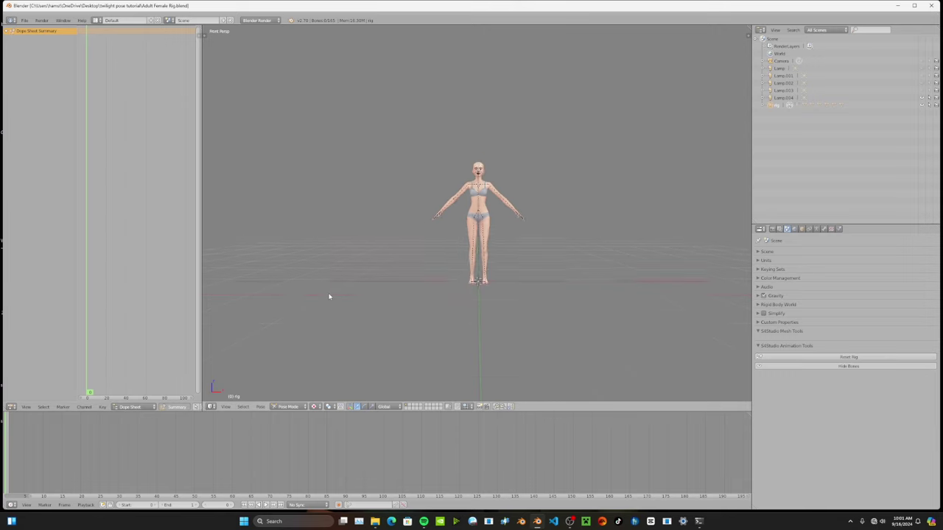
{"action": "scroll", "coordinate": [345, 225], "scroll_direction": "up", "scroll_amount": 4}
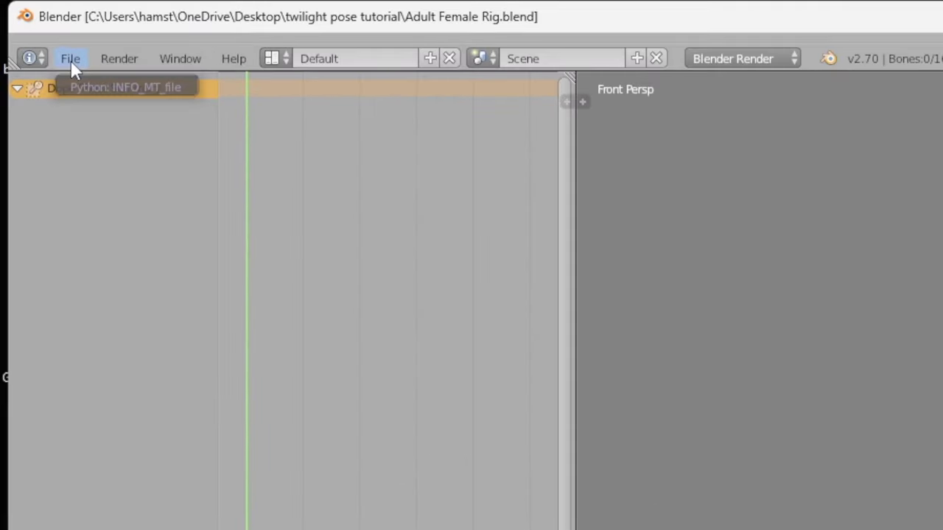
Browse into the Object folder of Adult Male Rig.blend for appending
{"action": "left_click", "coordinate": [71, 60]}
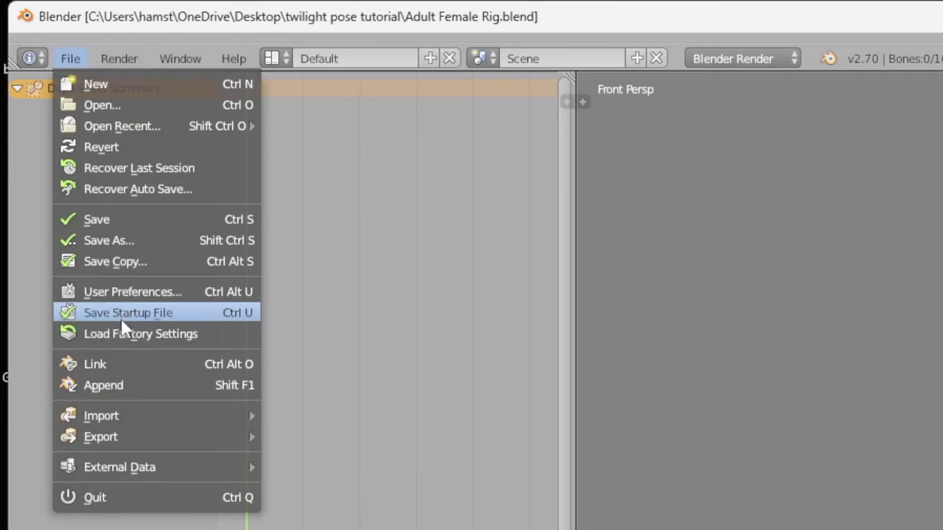
{"action": "left_click", "coordinate": [131, 386]}
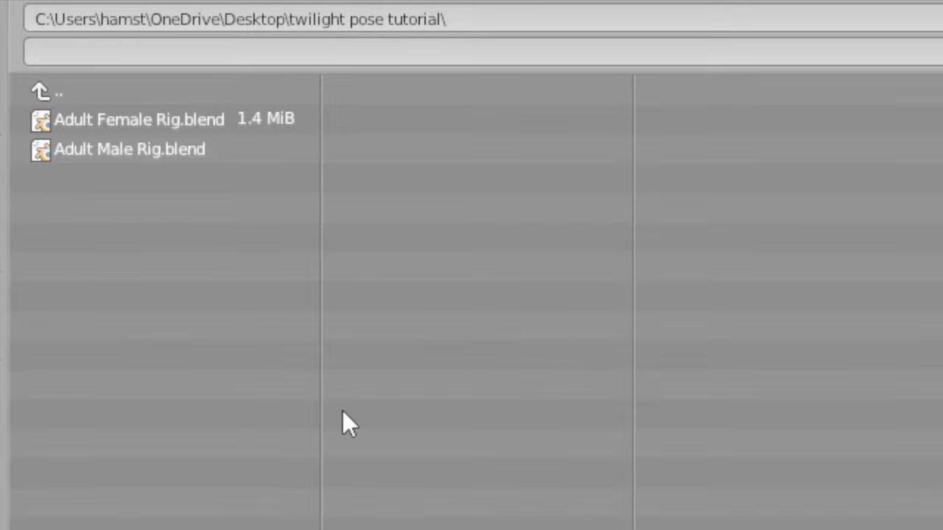
{"action": "double_click", "coordinate": [138, 153]}
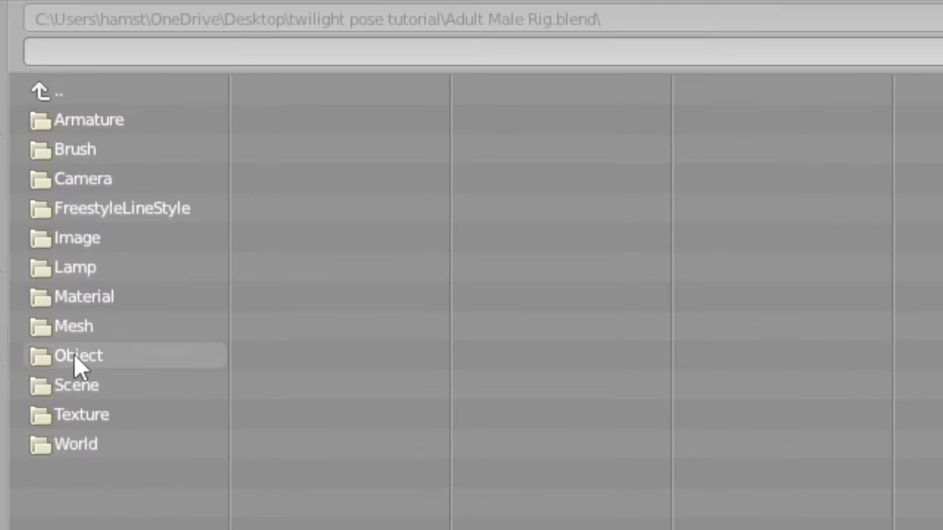
{"action": "left_click", "coordinate": [73, 354]}
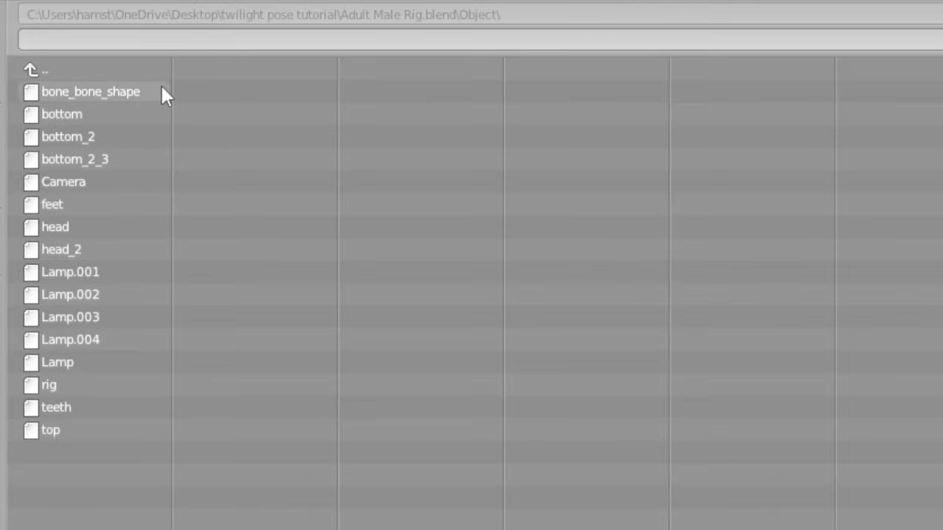
Select bottom, bottom_2, bottom_2_3, feet, head, head_2, rig, teeth and top to append
{"action": "left_click", "coordinate": [103, 115]}
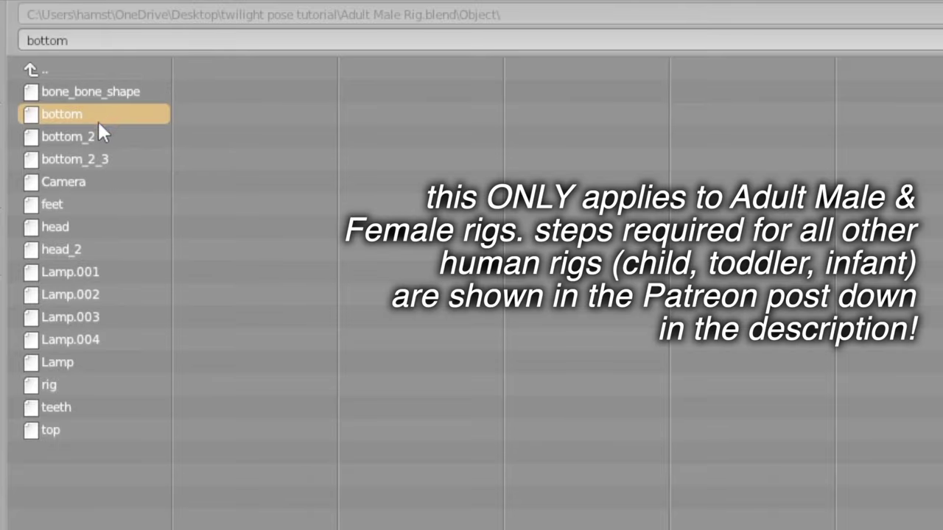
{"action": "left_click", "coordinate": [90, 138], "text": "shift"}
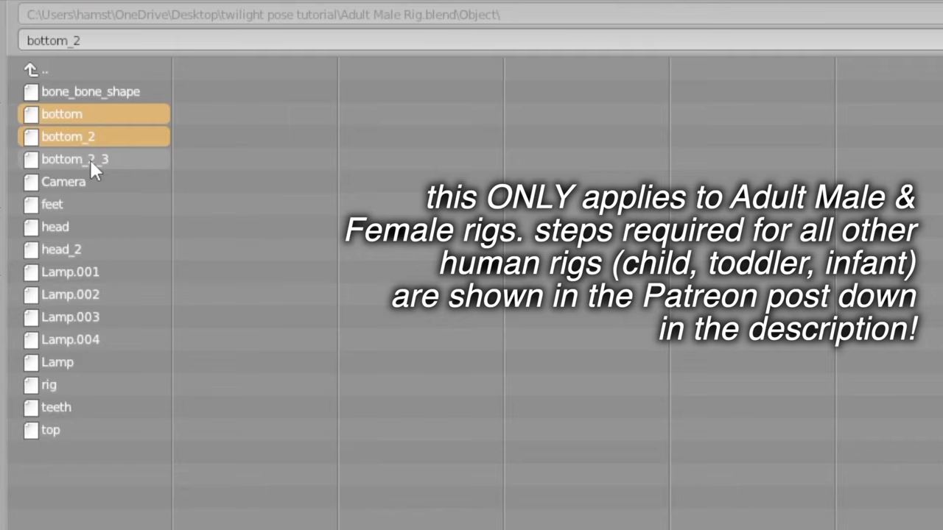
{"action": "left_click", "coordinate": [89, 158], "text": "shift"}
{"action": "left_click", "coordinate": [88, 204], "text": "shift"}
{"action": "left_click", "coordinate": [81, 226], "text": "shift"}
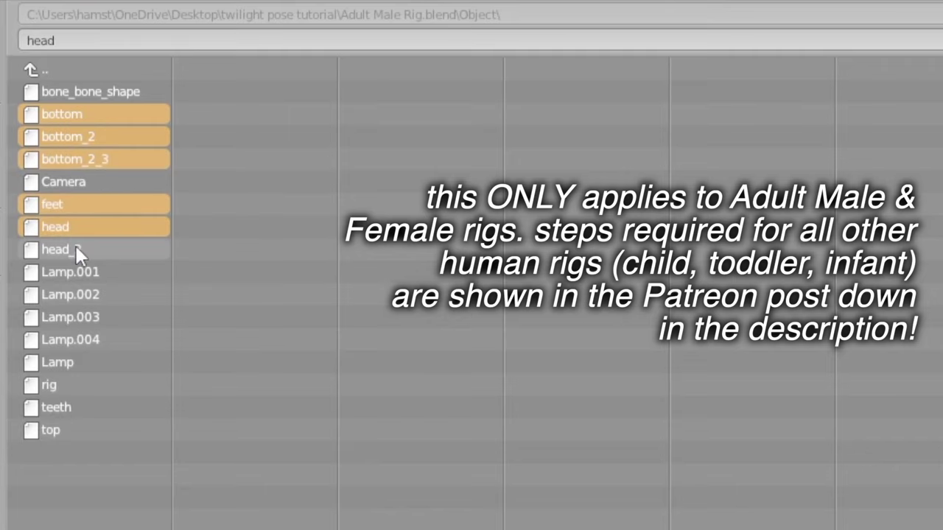
{"action": "left_click", "coordinate": [76, 249], "text": "shift"}
{"action": "left_click", "coordinate": [74, 383], "text": "shift"}
{"action": "left_click", "coordinate": [76, 405], "text": "shift"}
{"action": "left_click", "coordinate": [76, 429], "text": "shift"}
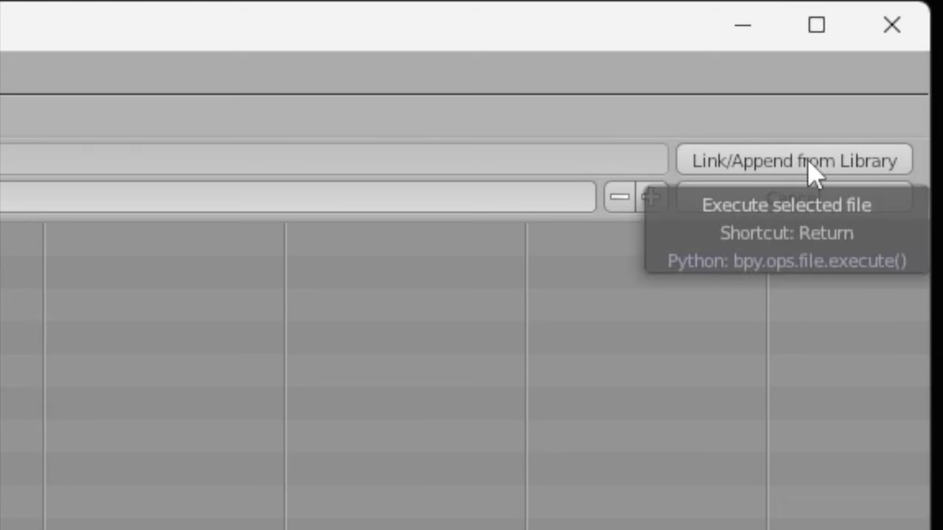
Append the chosen male objects into the scene as rig.001 and frame the character
{"action": "left_click", "coordinate": [813, 174]}
{"action": "scroll", "coordinate": [650, 262], "scroll_direction": "up", "scroll_amount": 3}
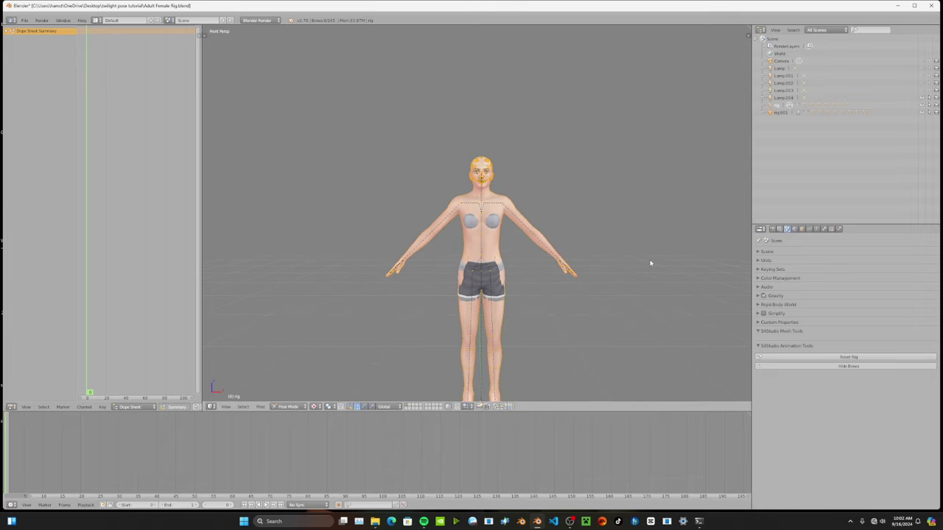
{"action": "mouse_move", "coordinate": [650, 263]}
{"action": "middle_mouse_down"}
{"action": "mouse_move", "coordinate": [515, 216]}
{"action": "mouse_move", "coordinate": [553, 320]}
{"action": "mouse_move", "coordinate": [635, 258]}
{"action": "middle_mouse_up"}
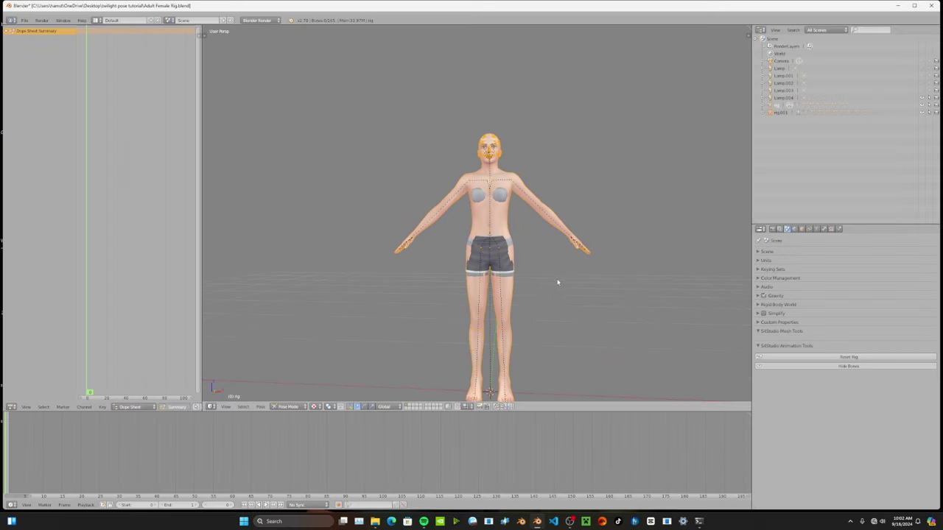
{"action": "middle_click_drag", "start_coordinate": [557, 282], "coordinate": [542, 271], "text": "shift"}
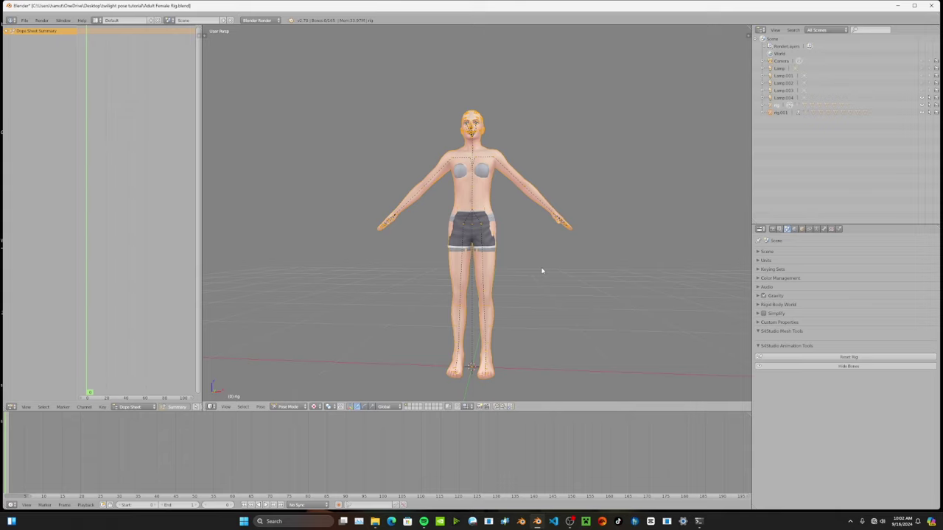
{"action": "scroll", "coordinate": [542, 271], "scroll_direction": "up", "scroll_amount": 4}
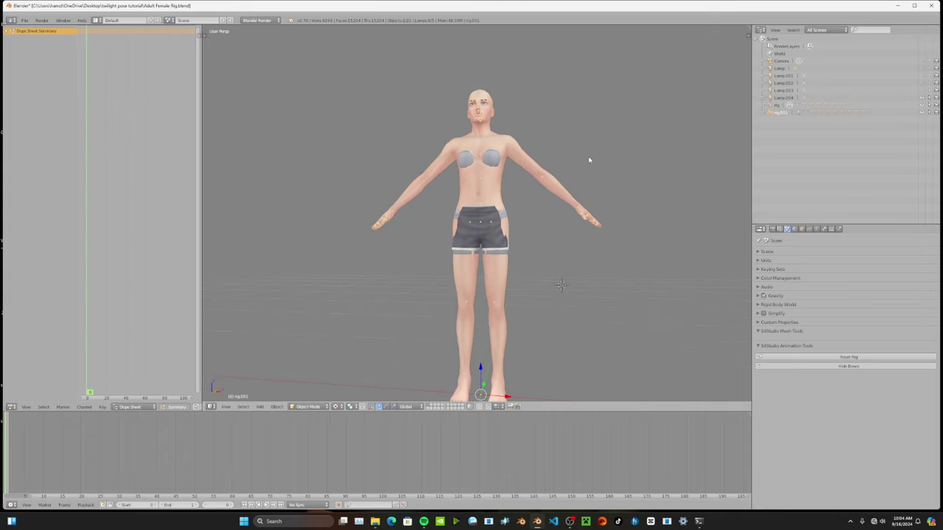
{"action": "middle_click_drag", "start_coordinate": [589, 160], "coordinate": [496, 109]}
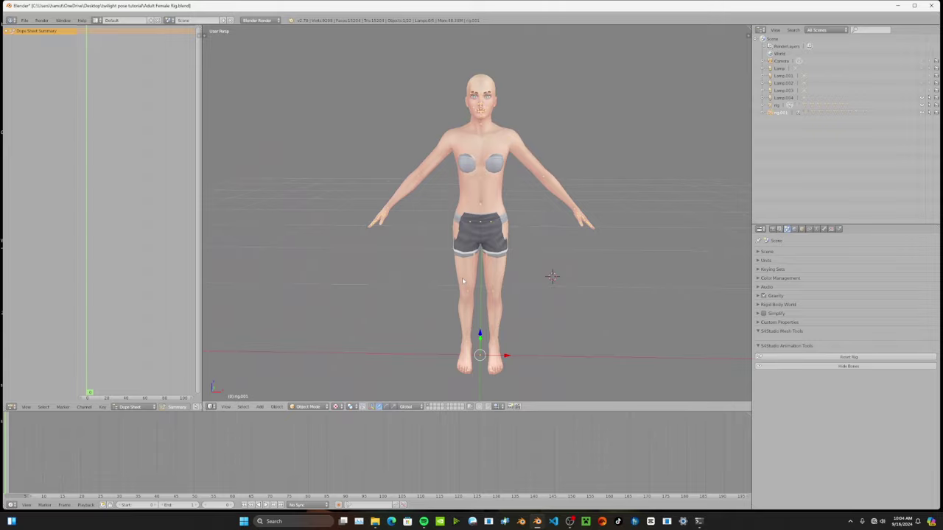
{"action": "scroll", "coordinate": [461, 279], "scroll_direction": "down", "scroll_amount": 3}
{"action": "scroll", "coordinate": [510, 227], "scroll_direction": "up", "scroll_amount": 2}
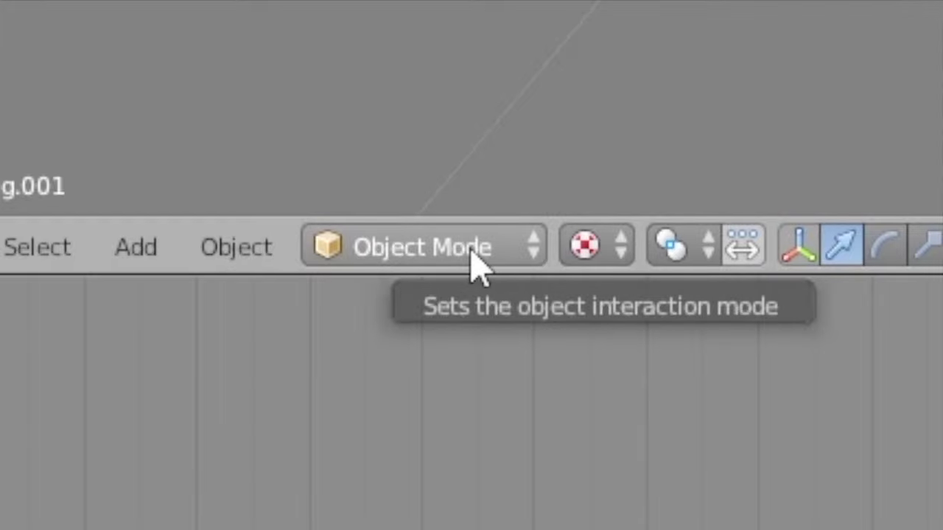
Put the rig into Pose Mode and select its root bone
{"action": "left_click", "coordinate": [472, 252]}
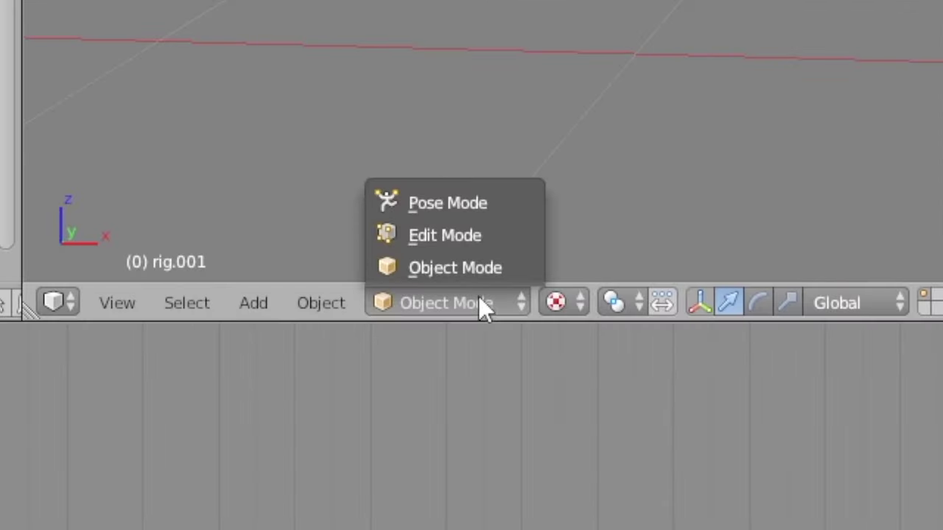
{"action": "left_click", "coordinate": [464, 215]}
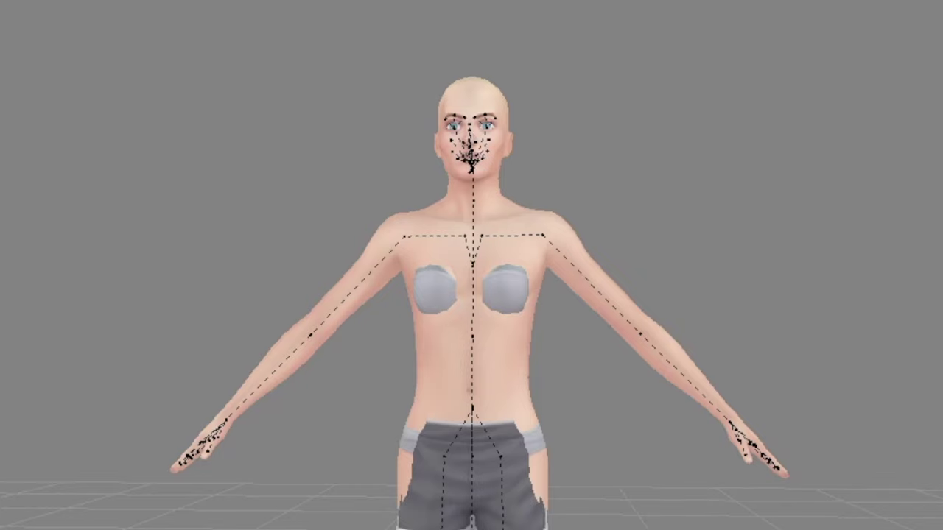
{"action": "middle_click_drag", "start_coordinate": [491, 383], "coordinate": [492, 300], "text": "shift"}
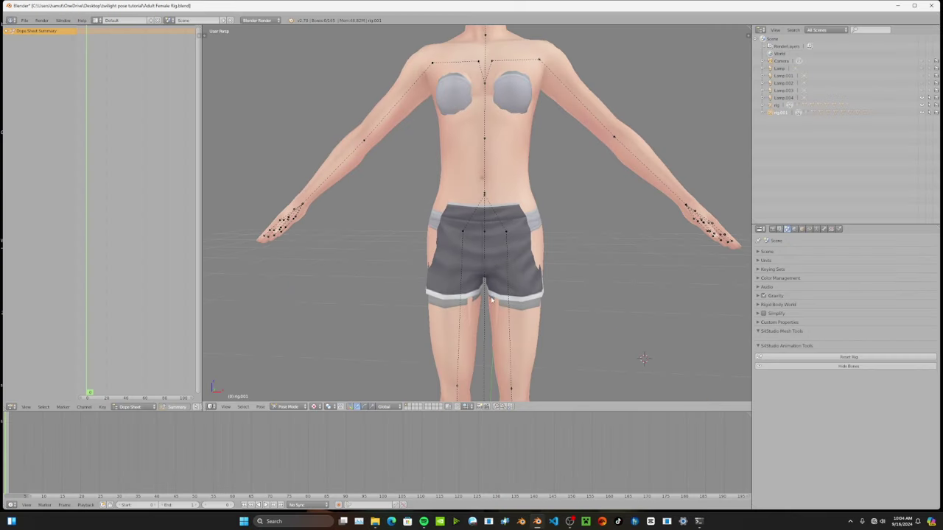
{"action": "right_click", "coordinate": [484, 234]}
{"action": "scroll", "coordinate": [458, 260], "scroll_direction": "down", "scroll_amount": 4}
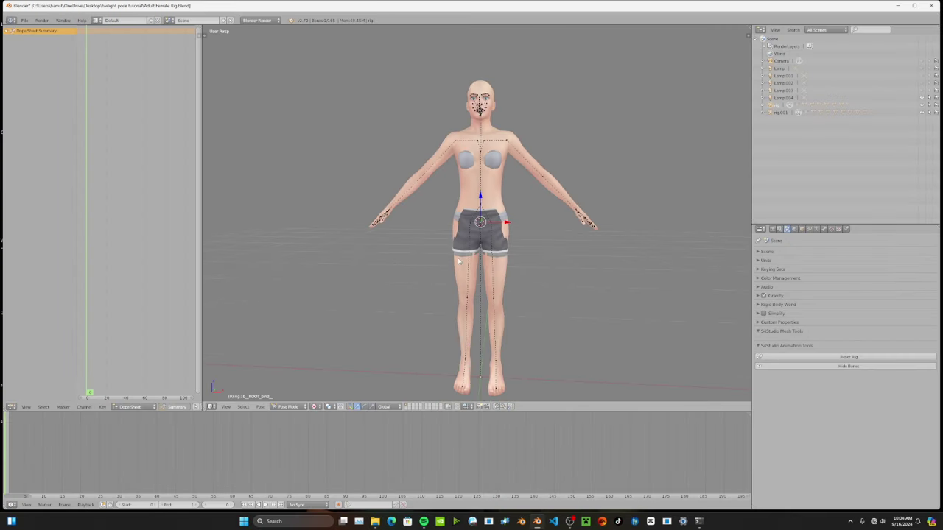
{"action": "scroll", "coordinate": [459, 261], "scroll_direction": "down", "scroll_amount": 3}
Slide the rigs apart along the X axis by their root bones
{"action": "left_click_drag", "start_coordinate": [506, 220], "coordinate": [560, 220]}
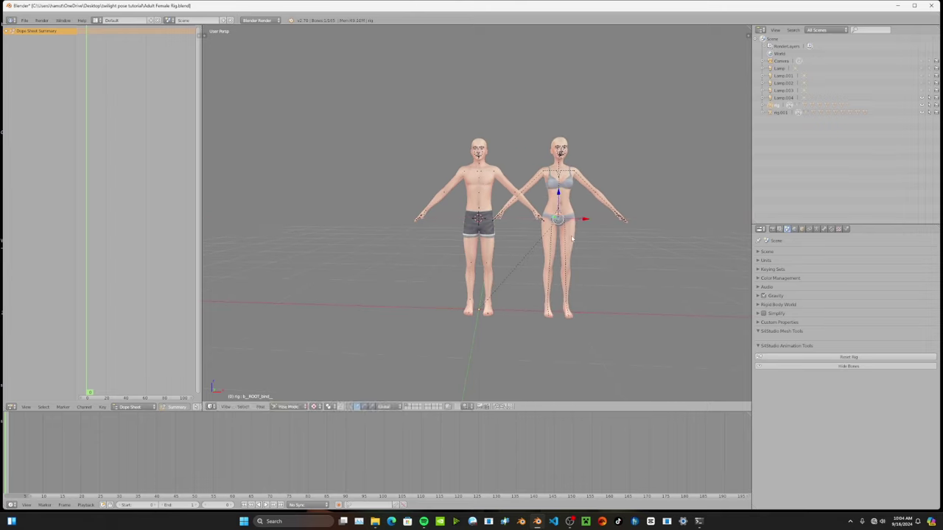
{"action": "right_click", "coordinate": [480, 221]}
{"action": "key", "text": "g"}
{"action": "key", "text": "x"}
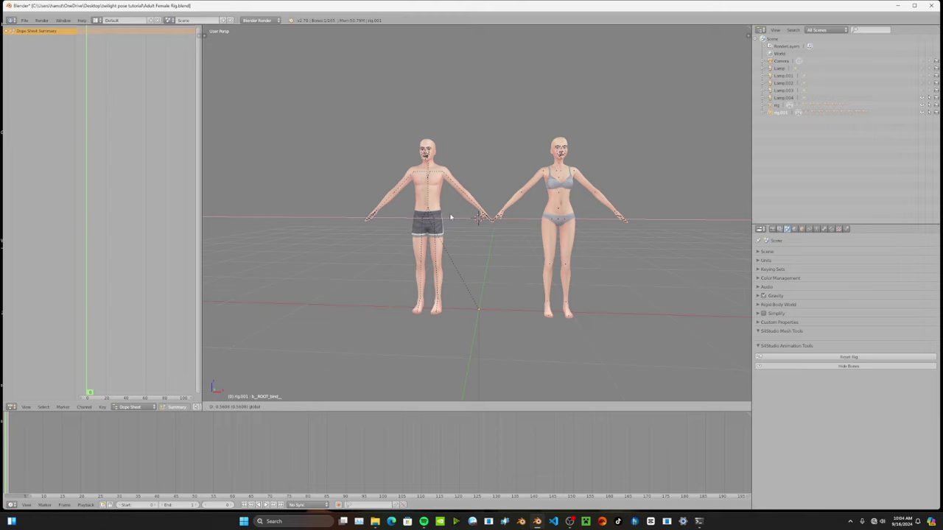
{"action": "left_click", "coordinate": [442, 215]}
Move the female rig along X to stand left of the male, then angle the view
{"action": "right_click", "coordinate": [483, 228]}
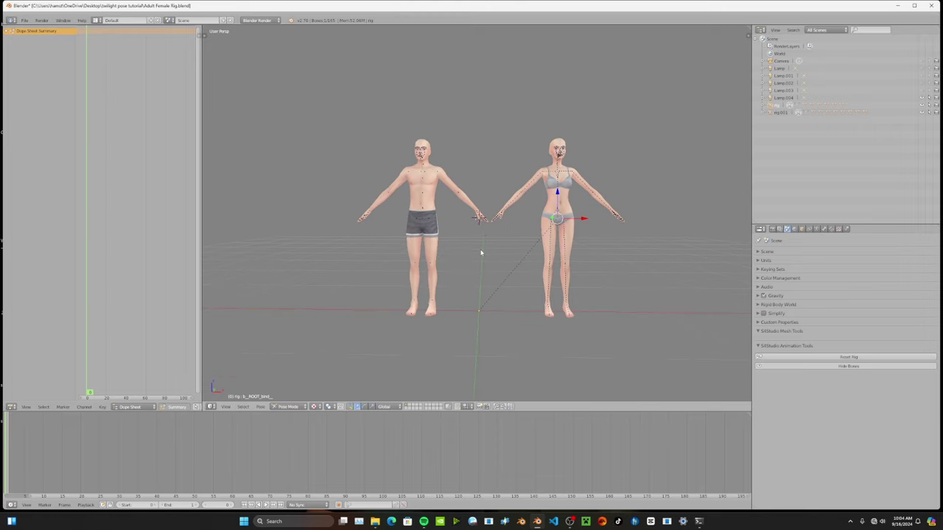
{"action": "key", "text": "g"}
{"action": "key", "text": "x"}
{"action": "left_click", "coordinate": [379, 232]}
{"action": "right_click", "coordinate": [423, 221]}
{"action": "middle_click_drag", "start_coordinate": [449, 219], "coordinate": [545, 302]}
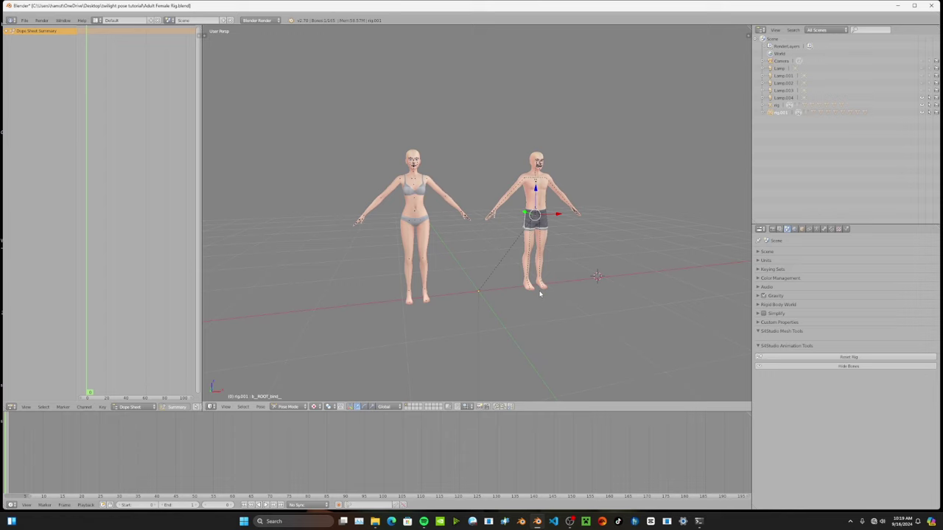
{"action": "scroll", "coordinate": [447, 255], "scroll_direction": "up", "scroll_amount": 3}
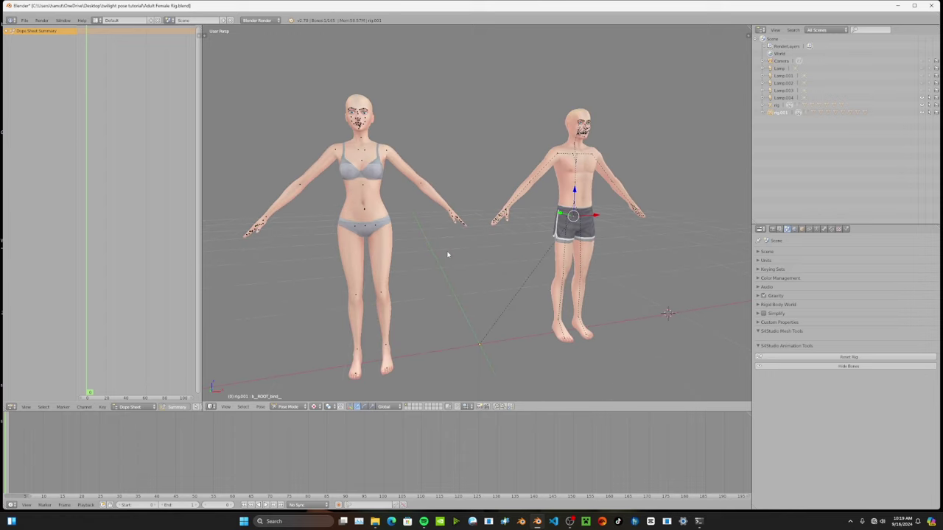
{"action": "right_click", "coordinate": [386, 151]}
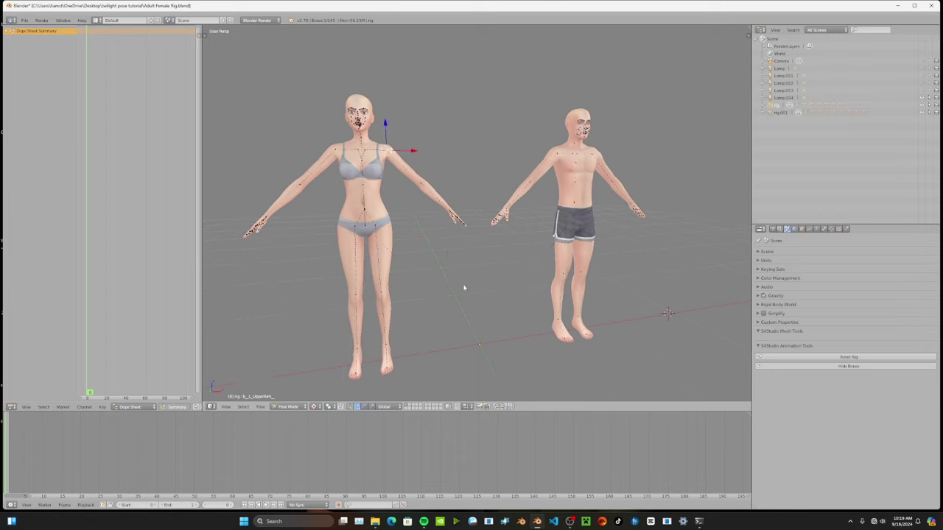
{"action": "scroll", "coordinate": [464, 287], "scroll_direction": "down", "scroll_amount": 1}
{"action": "scroll", "coordinate": [464, 288], "scroll_direction": "down", "scroll_amount": 1}
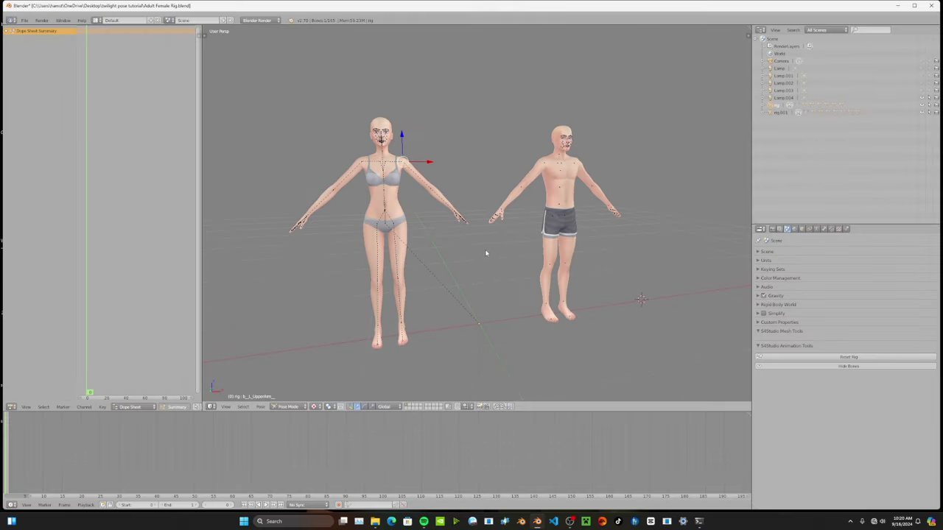
{"action": "scroll", "coordinate": [467, 243], "scroll_direction": "up", "scroll_amount": 5}
{"action": "right_click", "coordinate": [480, 227]}
{"action": "middle_click_drag", "start_coordinate": [480, 227], "coordinate": [463, 219]}
{"action": "middle_click_drag", "start_coordinate": [467, 316], "coordinate": [529, 256]}
{"action": "scroll", "coordinate": [496, 329], "scroll_direction": "down", "scroll_amount": 2}
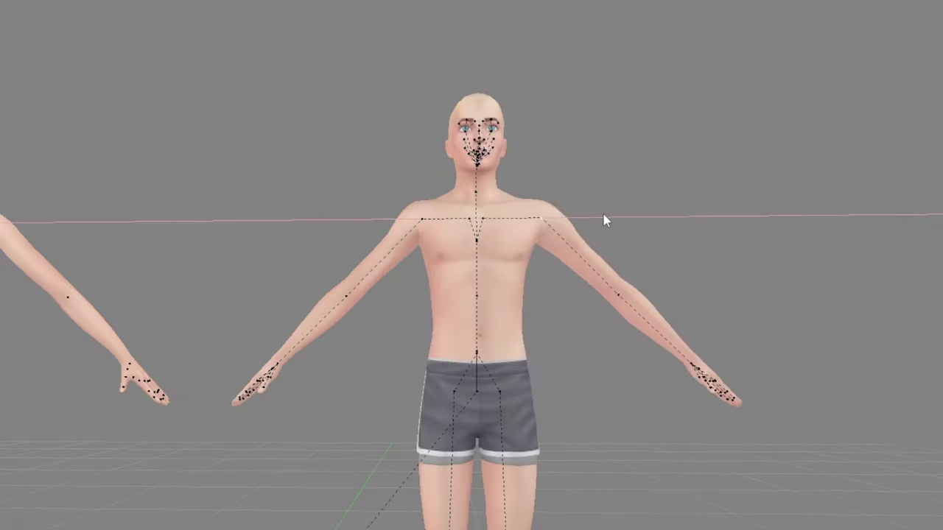
Try moving and rotating the male figure's arm, then cancel the rotation
{"action": "key", "text": "g"}
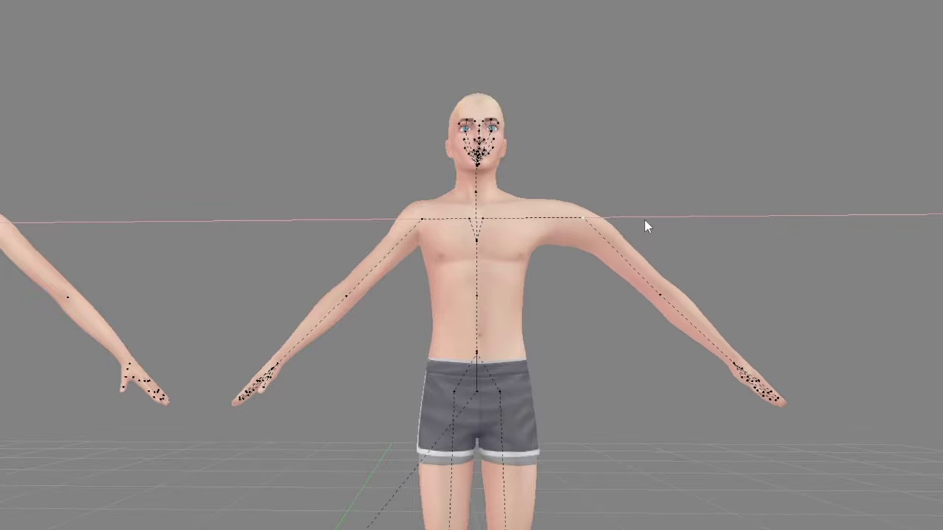
{"action": "left_click", "coordinate": [548, 235]}
{"action": "left_click_drag", "start_coordinate": [544, 215], "coordinate": [558, 199]}
{"action": "right_click", "coordinate": [558, 200]}
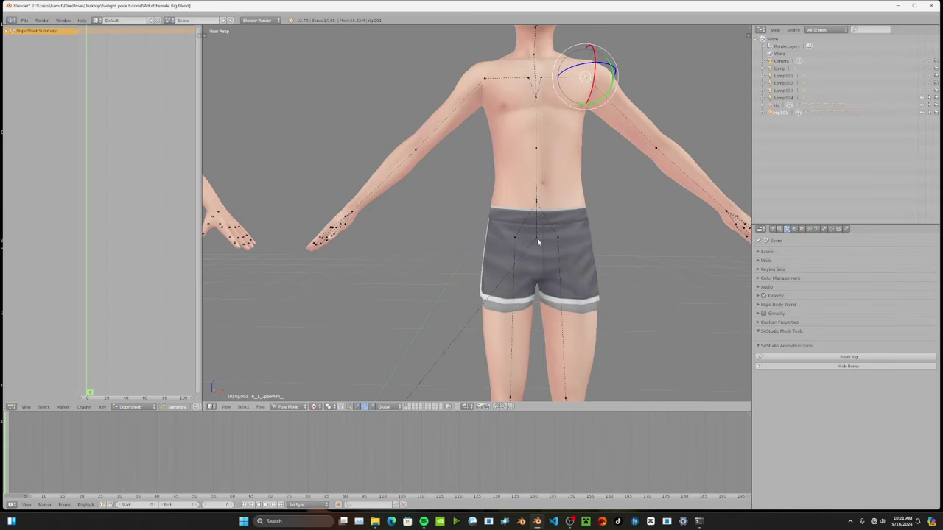
Select the male rig's root bone and rotate the whole figure freely off upright
{"action": "scroll", "coordinate": [446, 266], "scroll_direction": "down", "scroll_amount": 3}
{"action": "middle_click_drag", "start_coordinate": [446, 267], "coordinate": [556, 263], "text": "shift"}
{"action": "scroll", "coordinate": [556, 263], "scroll_direction": "up", "scroll_amount": 3}
{"action": "right_click", "coordinate": [403, 262]}
{"action": "scroll", "coordinate": [383, 380], "scroll_direction": "down", "scroll_amount": 3}
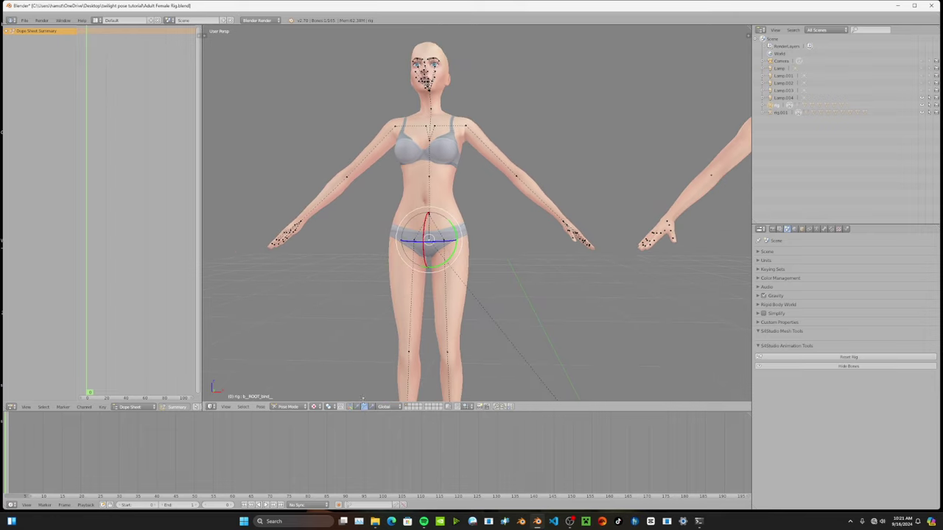
{"action": "scroll", "coordinate": [397, 335], "scroll_direction": "down", "scroll_amount": 3}
{"action": "right_click", "coordinate": [632, 243]}
{"action": "key", "text": "r"}
{"action": "key", "text": "r"}
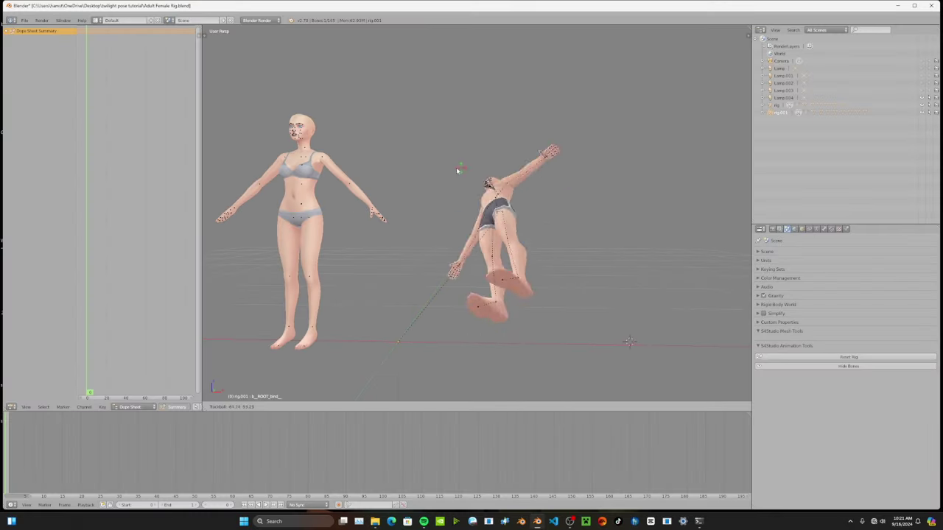
{"action": "key", "text": "Escape"}
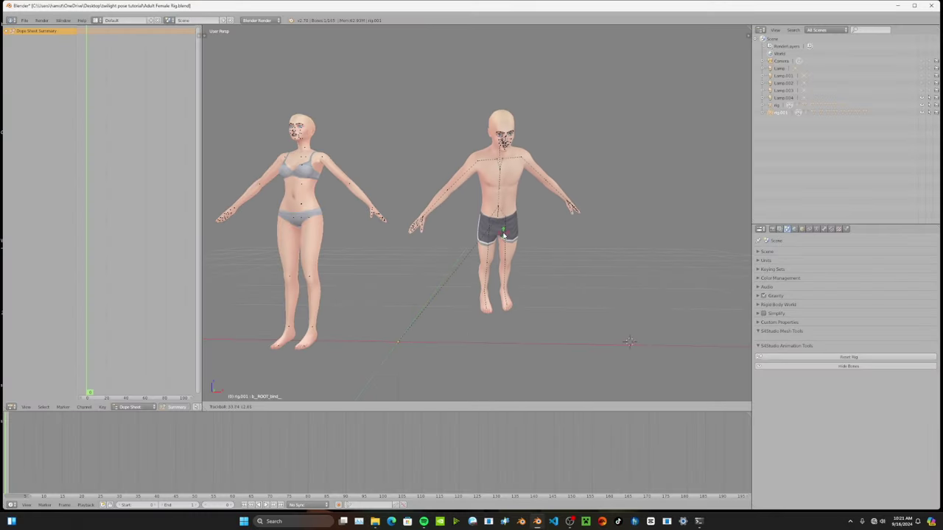
Move the female rig along X, then undo the move with Ctrl+Z
{"action": "right_click", "coordinate": [295, 206]}
{"action": "key", "text": "g"}
{"action": "key", "text": "x"}
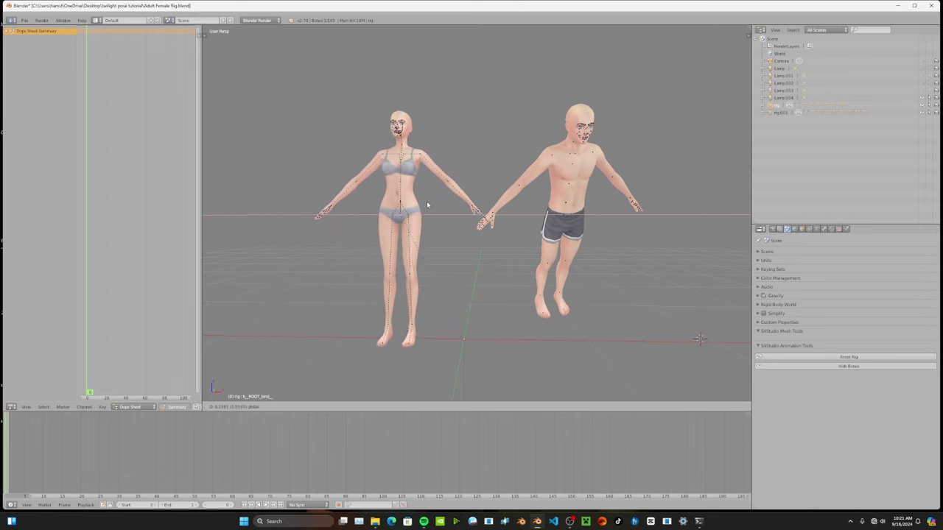
{"action": "left_click", "coordinate": [418, 202]}
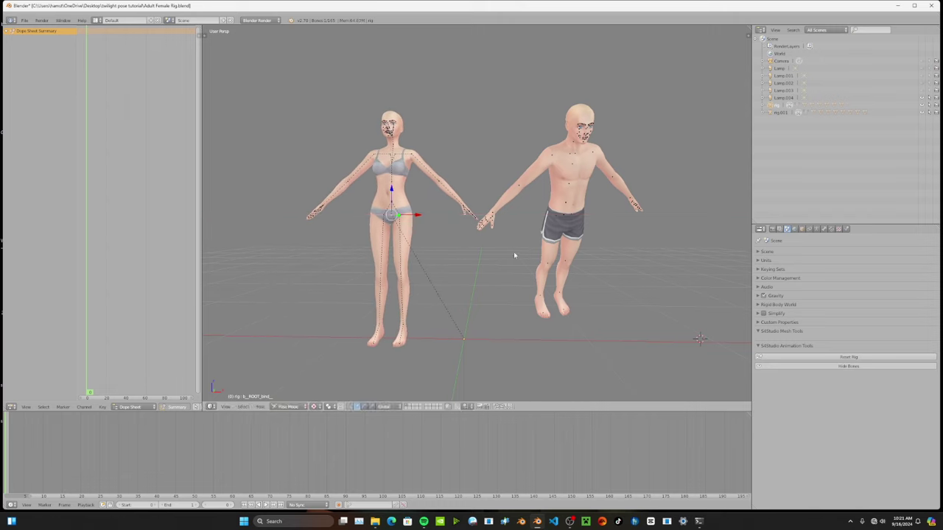
{"action": "key", "text": "ctrl+z"}
{"action": "key", "text": "ctrl+z"}
{"action": "key", "text": "ctrl+z"}
Zoom in and out to check both rigs standing upright side by side
{"action": "scroll", "coordinate": [513, 258], "scroll_direction": "down", "scroll_amount": 3}
{"action": "scroll", "coordinate": [512, 258], "scroll_direction": "up", "scroll_amount": 3}
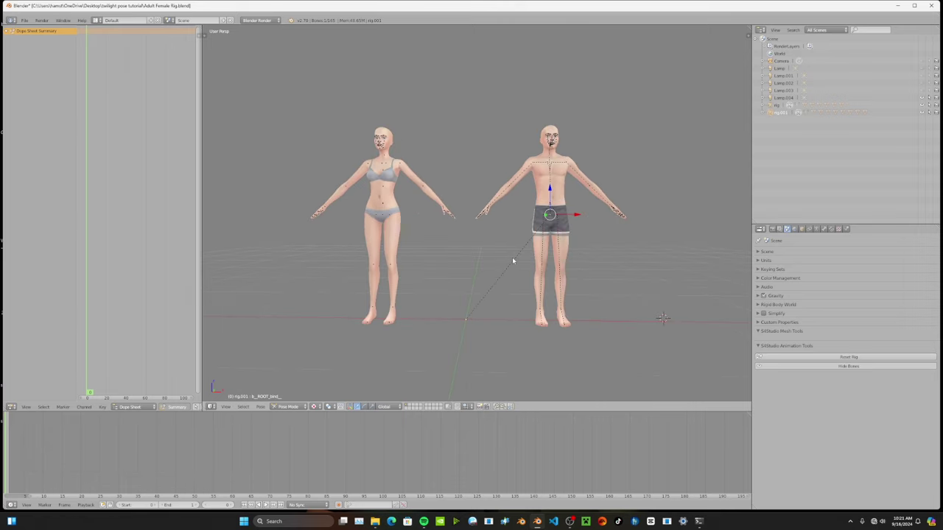
{"action": "scroll", "coordinate": [511, 258], "scroll_direction": "down", "scroll_amount": 7}
{"action": "scroll", "coordinate": [479, 266], "scroll_direction": "up", "scroll_amount": 6}
{"action": "scroll", "coordinate": [478, 266], "scroll_direction": "up", "scroll_amount": 5}
{"action": "scroll", "coordinate": [478, 267], "scroll_direction": "down", "scroll_amount": 5}
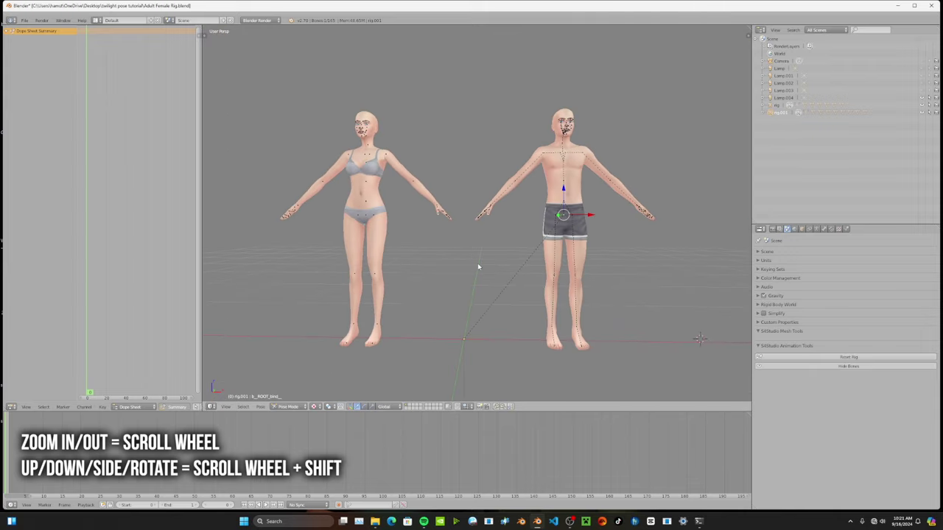
{"action": "scroll", "coordinate": [478, 266], "scroll_direction": "up", "scroll_amount": 3}
{"action": "scroll", "coordinate": [478, 266], "scroll_direction": "down", "scroll_amount": 4}
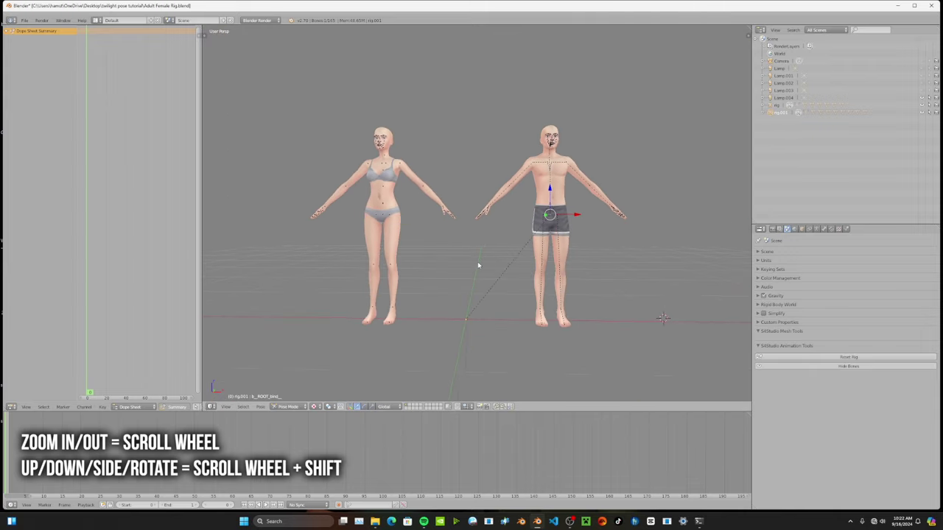